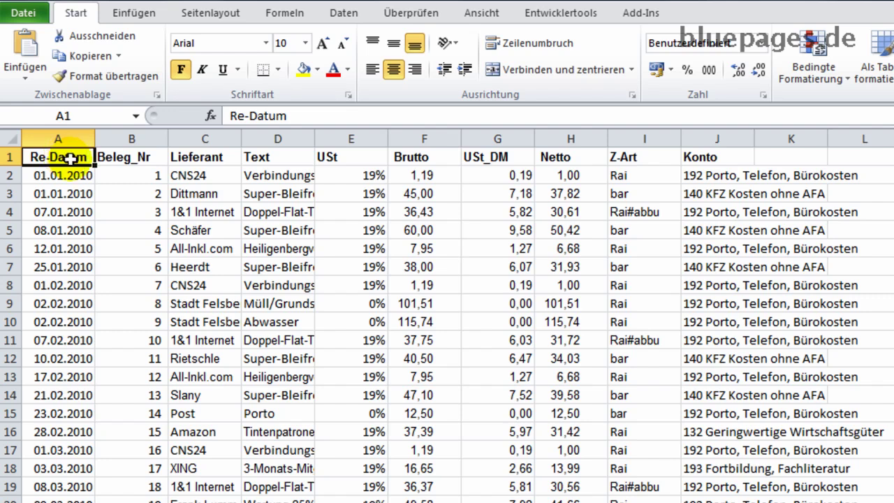
Step: Select cell D4, then cell C5 (Schäfer), in the 2010 expense ledger
{"action": "left_click", "coordinate": [285, 217]}
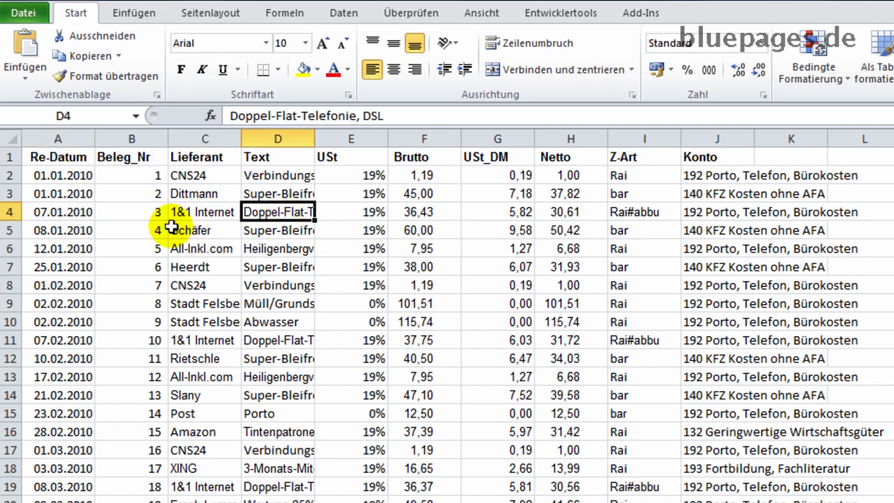
{"action": "left_click", "coordinate": [194, 224]}
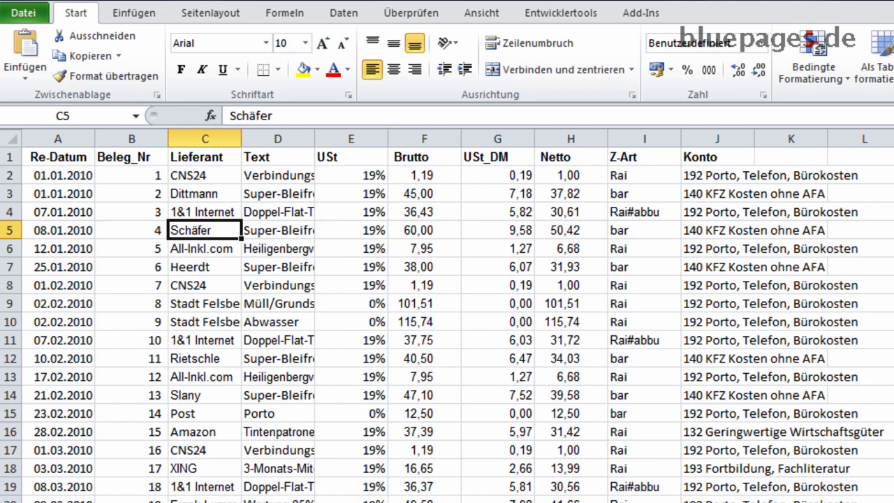
Step: Autofit all columns of the whole sheet, then switch to the Seitenlayout (page layout) view
{"action": "left_click", "coordinate": [15, 138]}
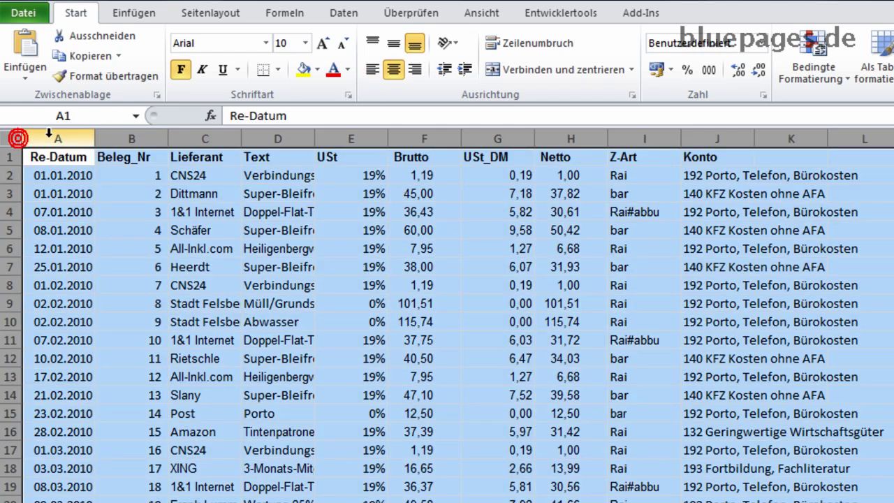
{"action": "double_click", "coordinate": [95, 138]}
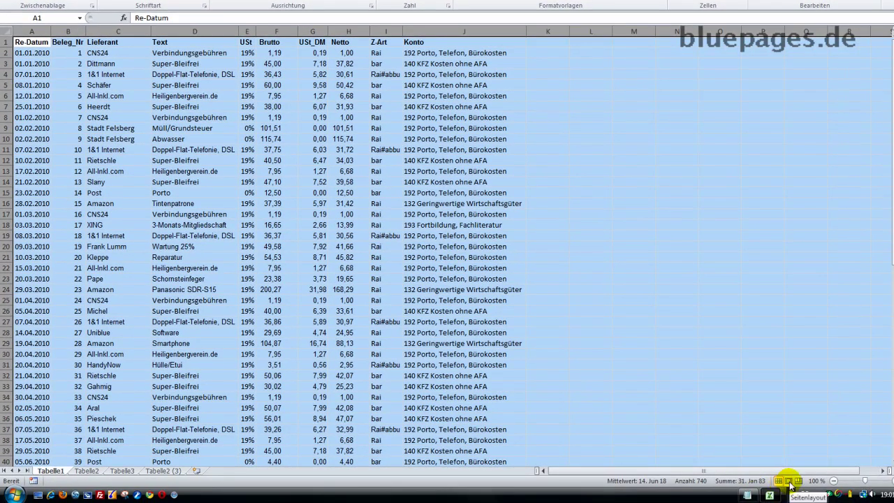
{"action": "left_click", "coordinate": [788, 482]}
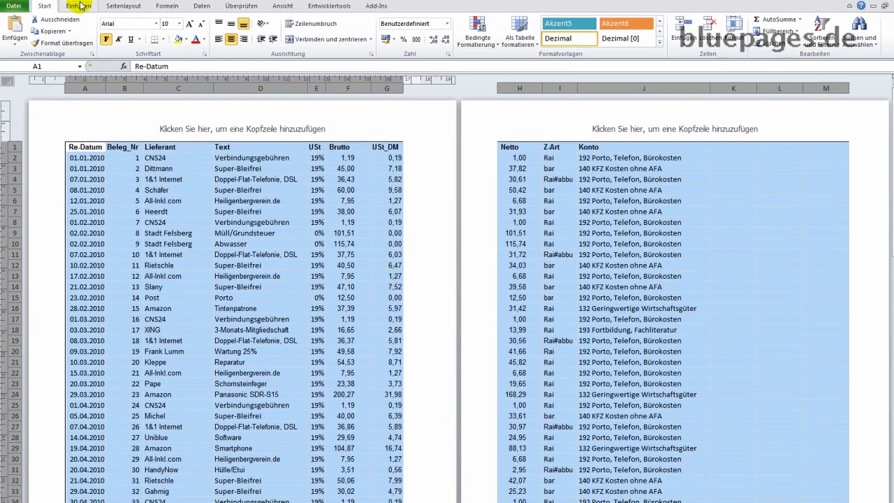
Step: Set the page orientation to Querformat (landscape), then return to the Normal view
{"action": "left_click", "coordinate": [120, 6]}
{"action": "left_click", "coordinate": [137, 28]}
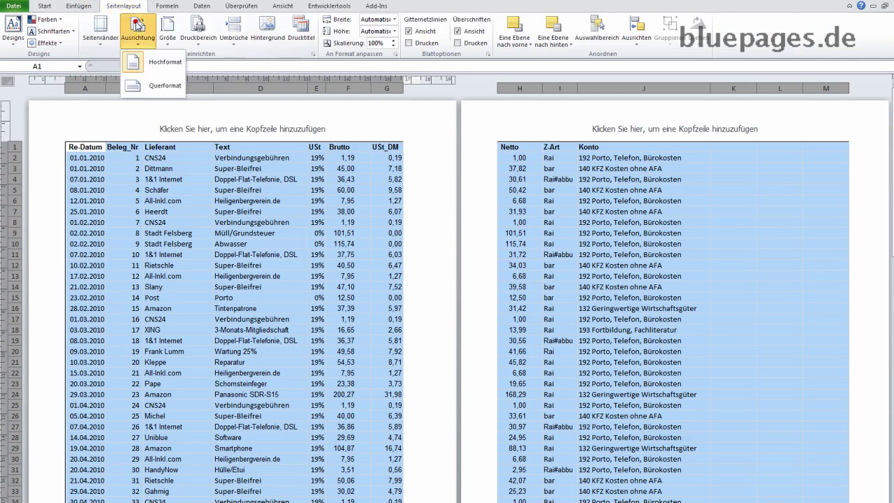
{"action": "left_click", "coordinate": [158, 85]}
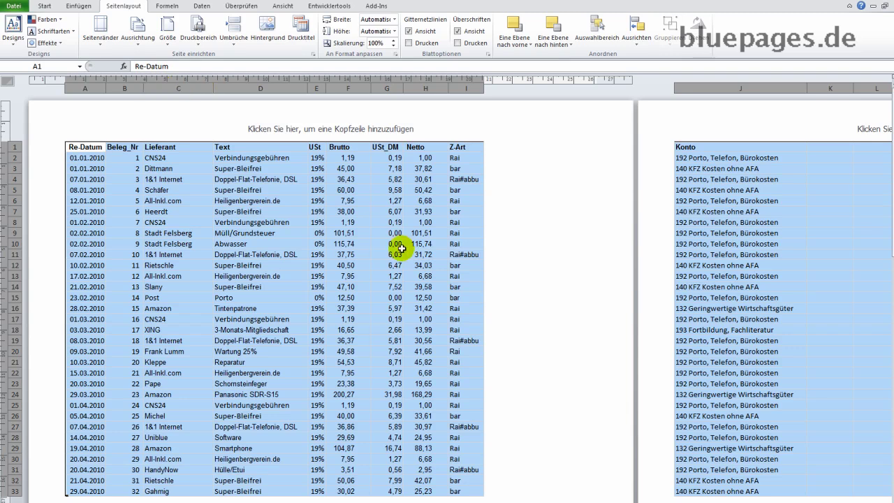
{"action": "left_click", "coordinate": [761, 502]}
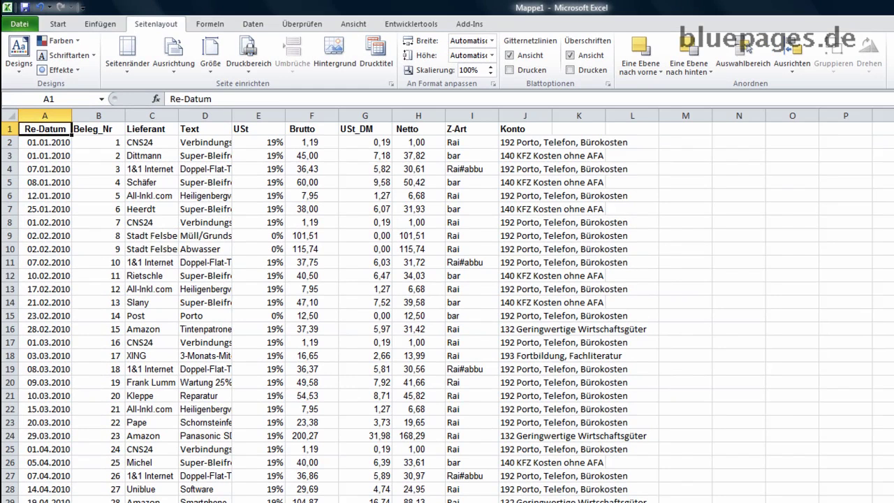
Step: Set up Makro1 with shortcut Ctrl+r and description 'Randeinstellung und Drucken vorbereiten'
{"action": "left_click", "coordinate": [355, 23]}
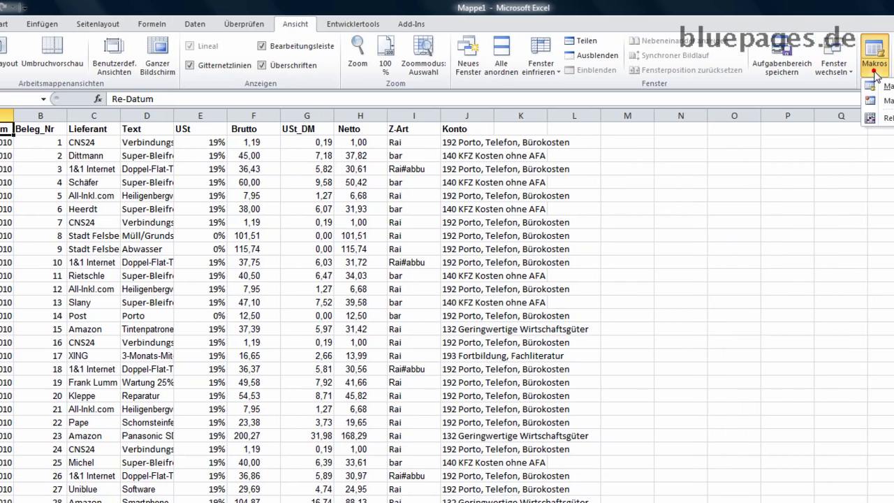
{"action": "left_click", "coordinate": [799, 59]}
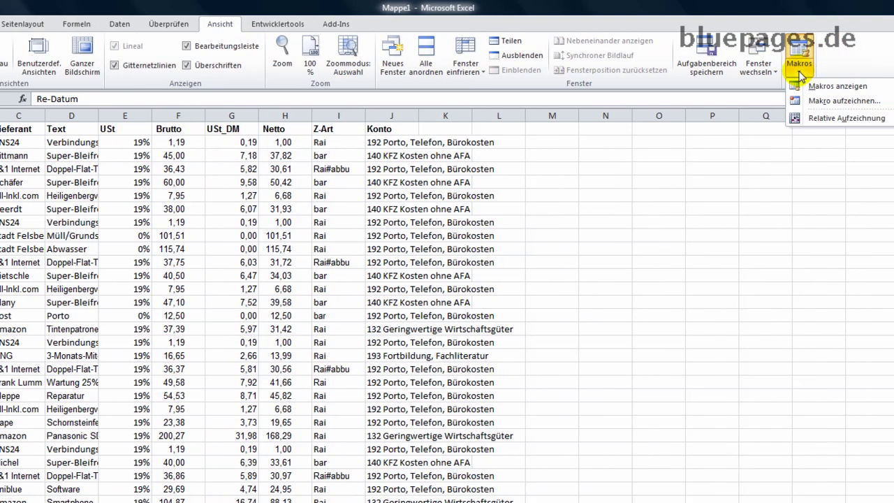
{"action": "left_click", "coordinate": [821, 101]}
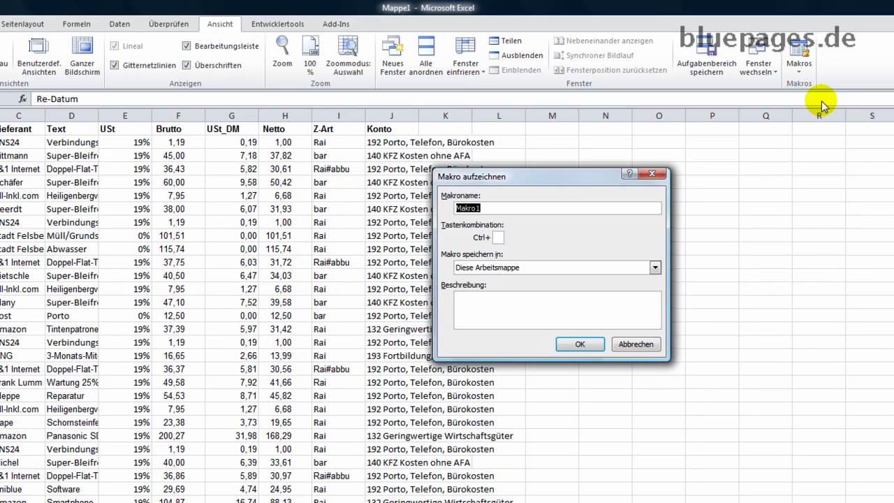
{"action": "left_click", "coordinate": [497, 237]}
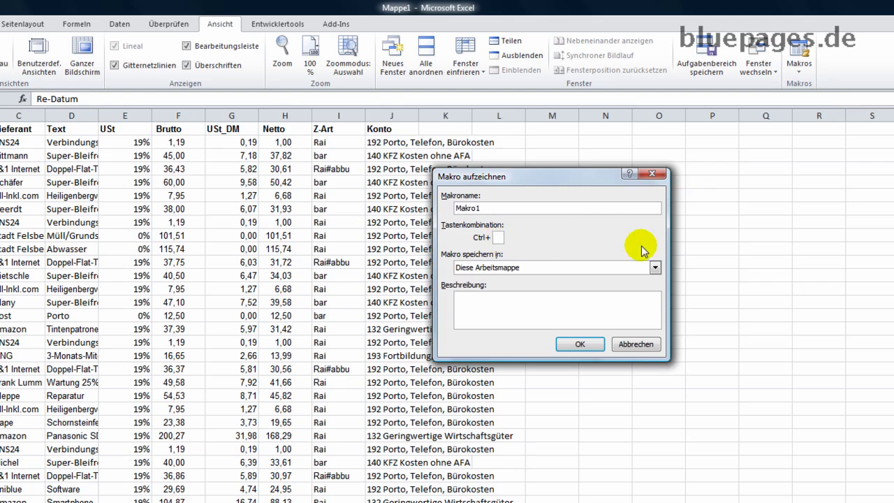
{"action": "type", "text": "r"}
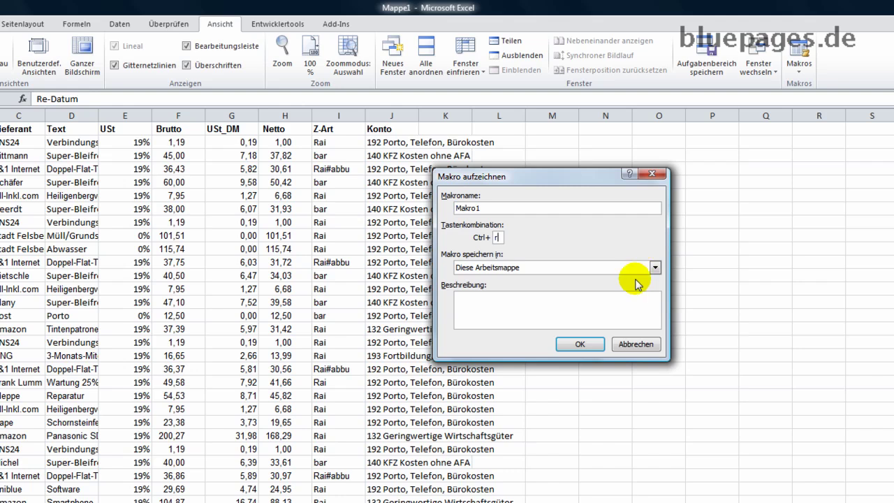
{"action": "left_click", "coordinate": [468, 313]}
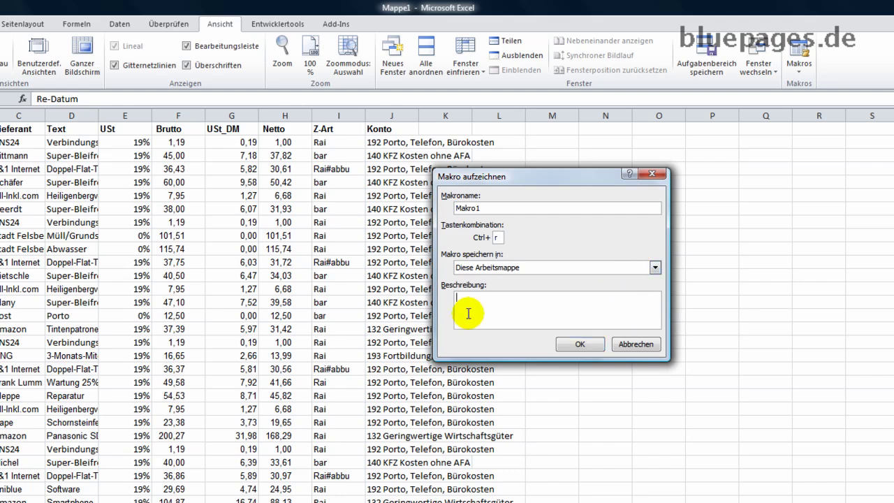
{"action": "type", "text": "Randeinstellung und Drucken vorbereiten"}
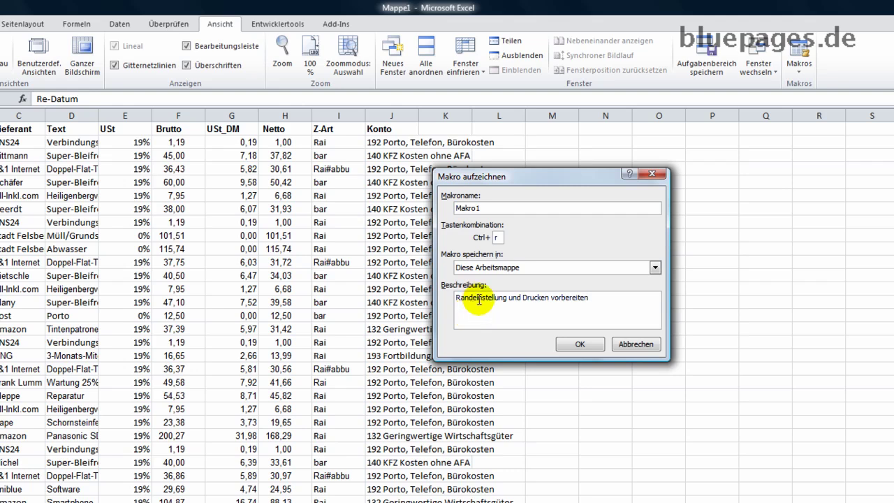
{"action": "left_click", "coordinate": [496, 238]}
{"action": "type", "text": "r"}
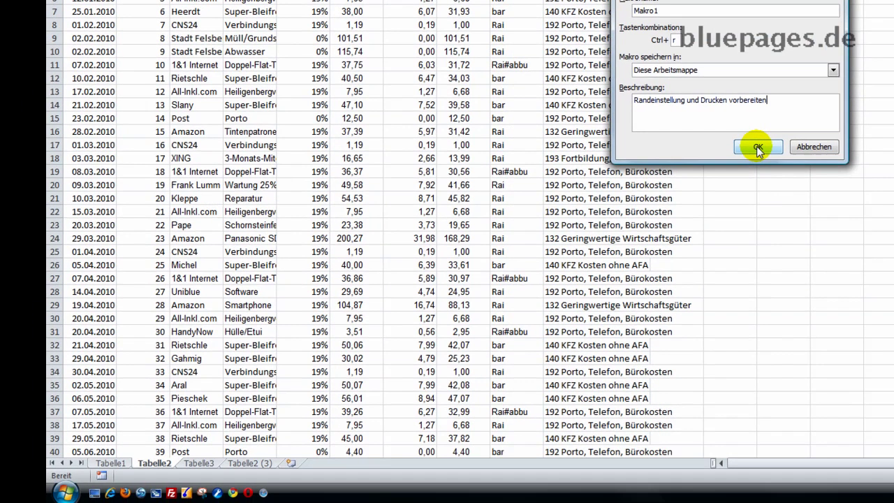
Step: Begin recording Makro1, autofit all columns of the sheet, and leave cell D6 selected
{"action": "left_click", "coordinate": [726, 183]}
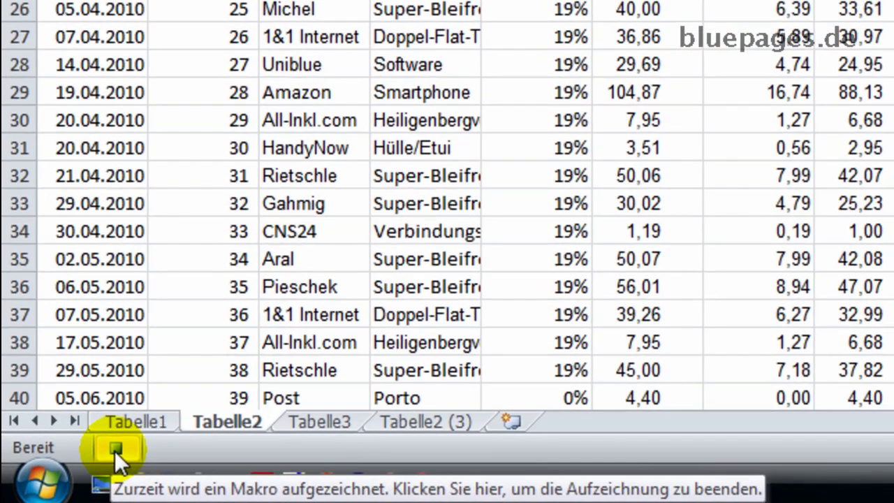
{"action": "left_click", "coordinate": [114, 450]}
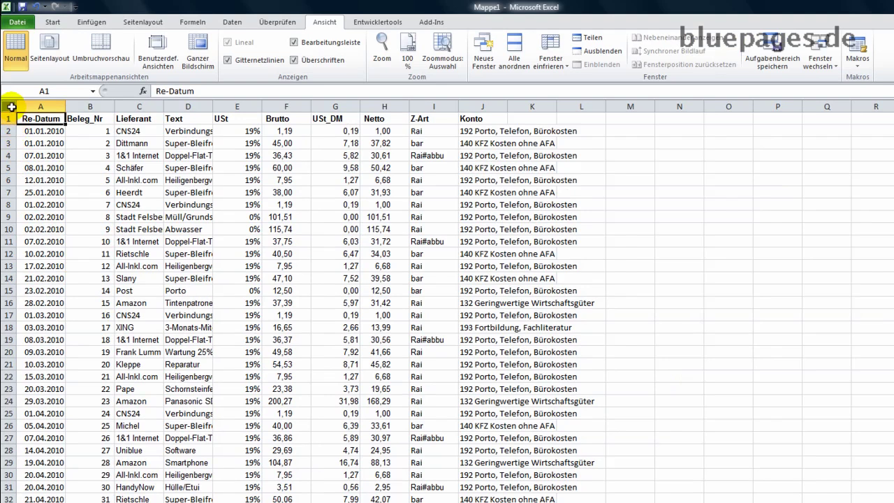
{"action": "left_click", "coordinate": [11, 106]}
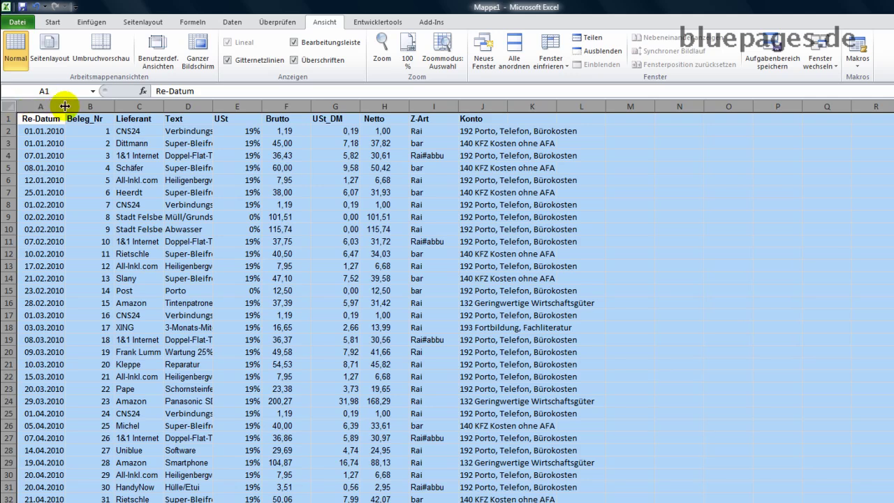
{"action": "double_click", "coordinate": [65, 106]}
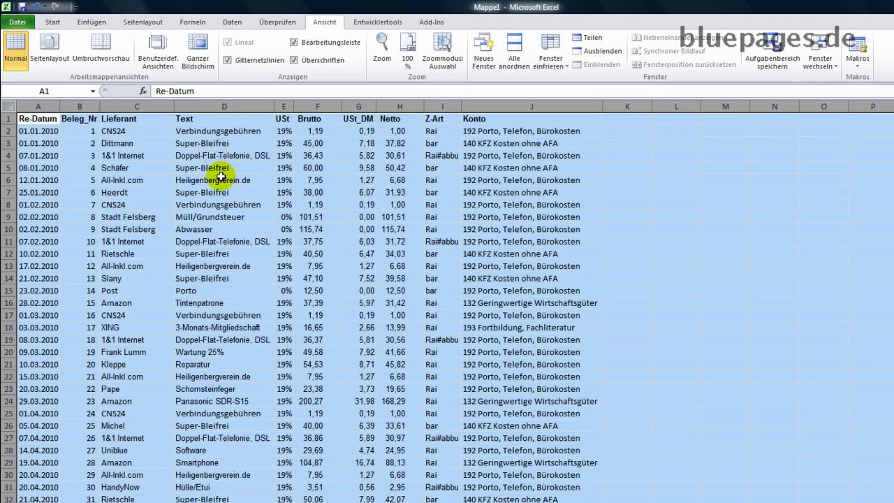
{"action": "left_click", "coordinate": [221, 177]}
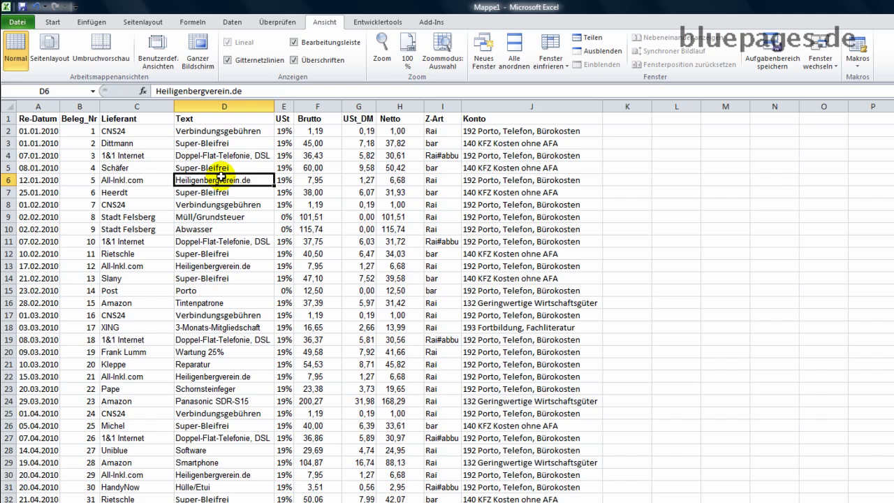
Step: Switch to the Seitenlayout view and set the orientation to Querformat (landscape)
{"action": "left_click", "coordinate": [53, 59]}
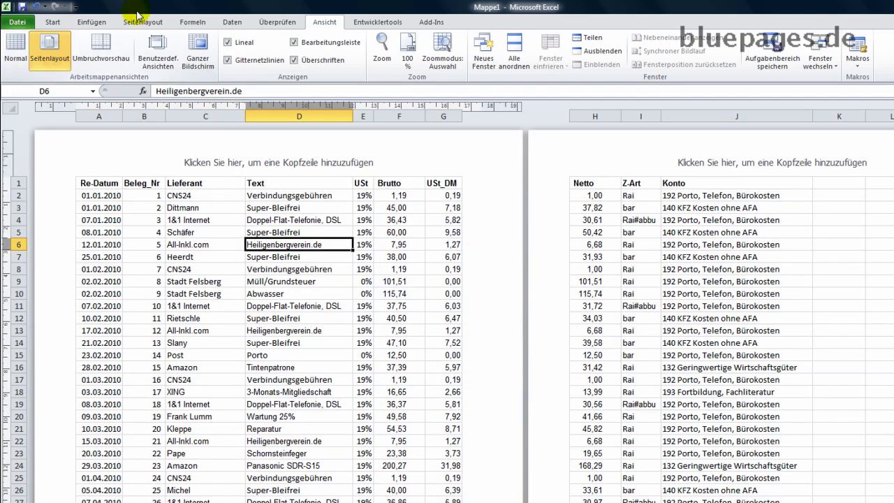
{"action": "left_click", "coordinate": [142, 22]}
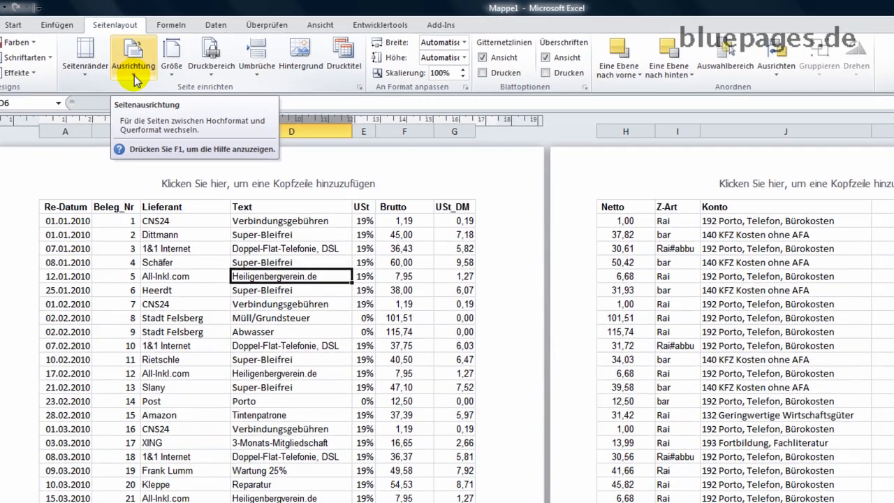
{"action": "left_click", "coordinate": [160, 70]}
{"action": "left_click", "coordinate": [119, 148]}
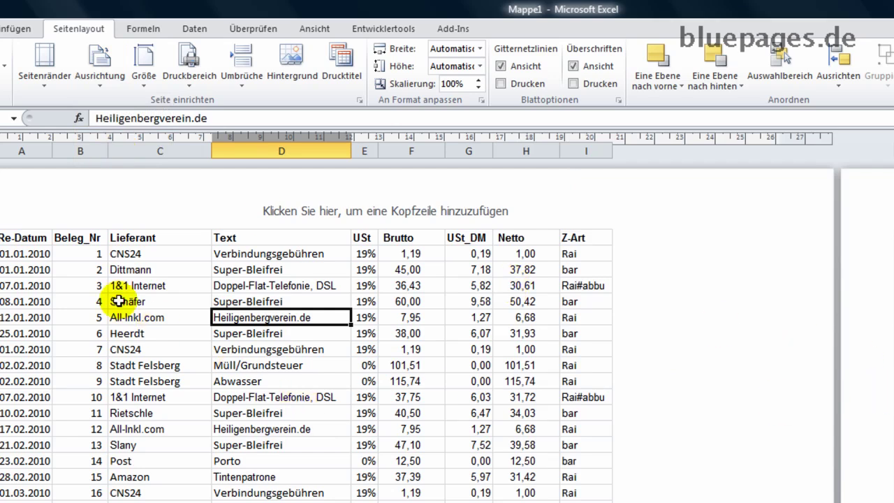
Step: In Page Setup, scale the printout to 1 page wide with the pages-tall field cleared
{"action": "left_click", "coordinate": [42, 84]}
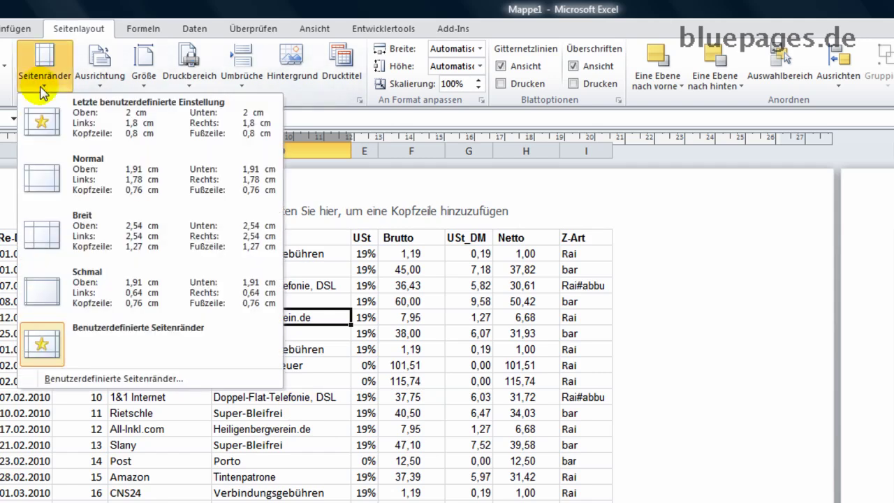
{"action": "left_click", "coordinate": [115, 378]}
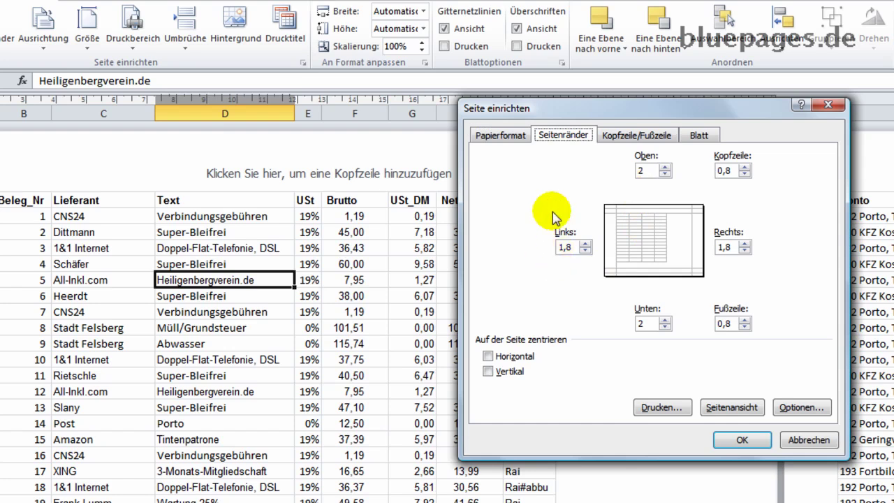
{"action": "left_click", "coordinate": [487, 137]}
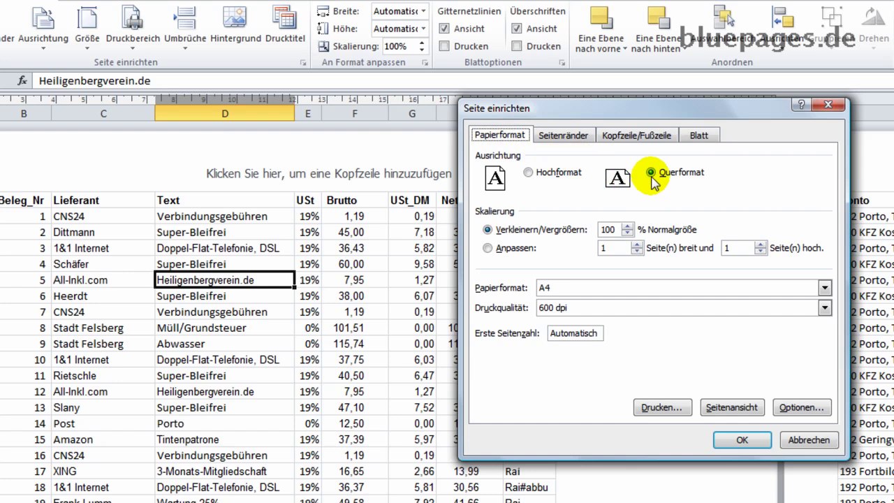
{"action": "left_click", "coordinate": [487, 249]}
{"action": "left_click", "coordinate": [488, 250]}
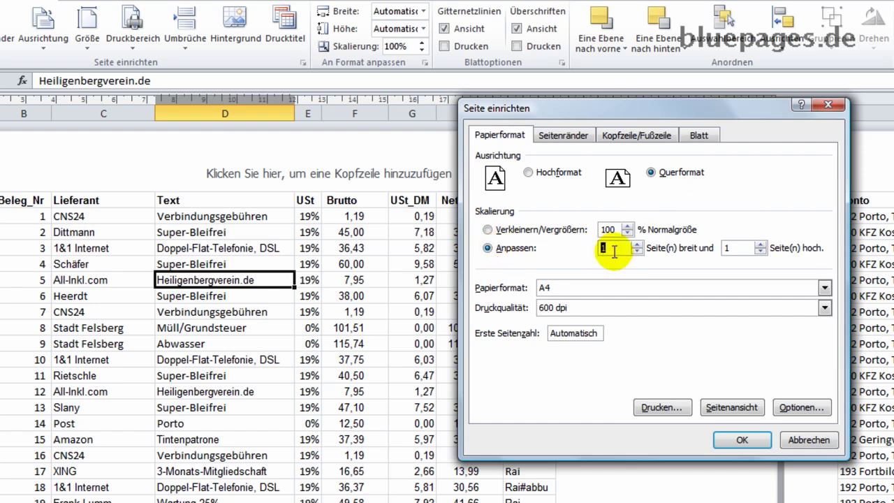
{"action": "left_click", "coordinate": [735, 246]}
{"action": "key", "text": "BackSpace"}
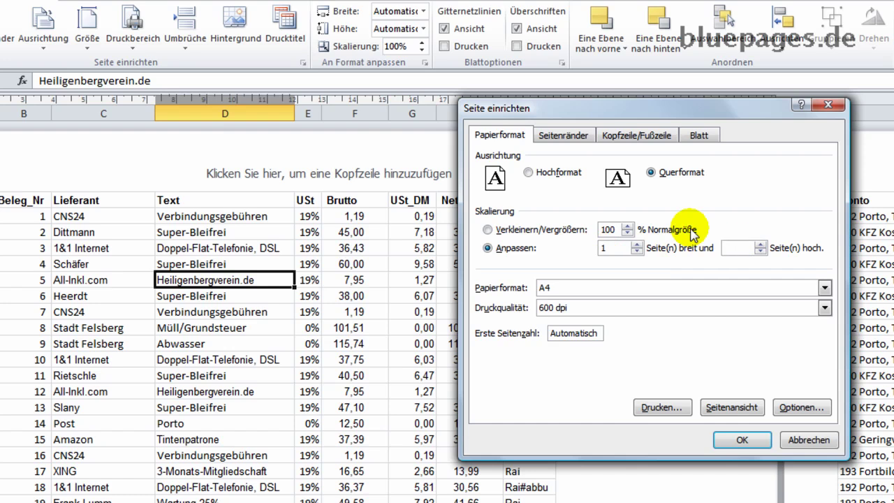
{"action": "left_click", "coordinate": [745, 440]}
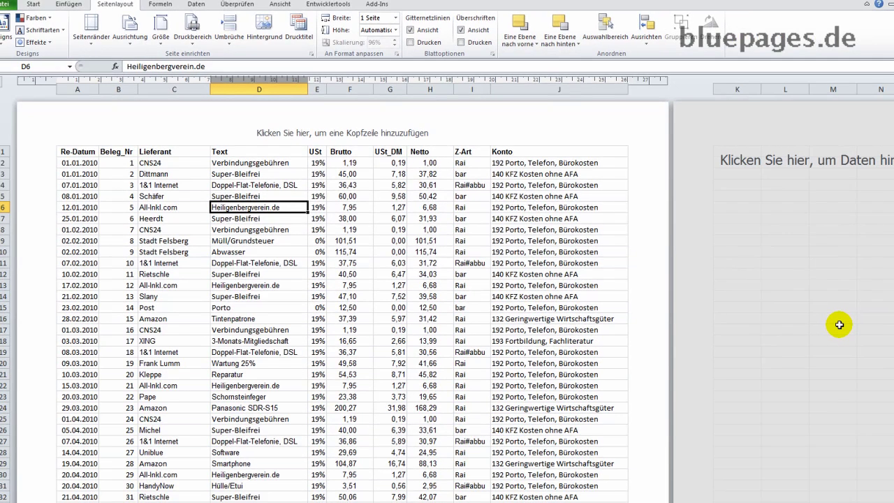
Step: Stop recording Makro1 and move to the Tabelle3 sheet
{"action": "scroll", "coordinate": [594, 321], "scroll_direction": "down", "scroll_amount": 5}
{"action": "scroll", "coordinate": [563, 304], "scroll_direction": "down", "scroll_amount": 5}
{"action": "scroll", "coordinate": [563, 304], "scroll_direction": "down", "scroll_amount": 8}
{"action": "scroll", "coordinate": [563, 304], "scroll_direction": "down", "scroll_amount": 5}
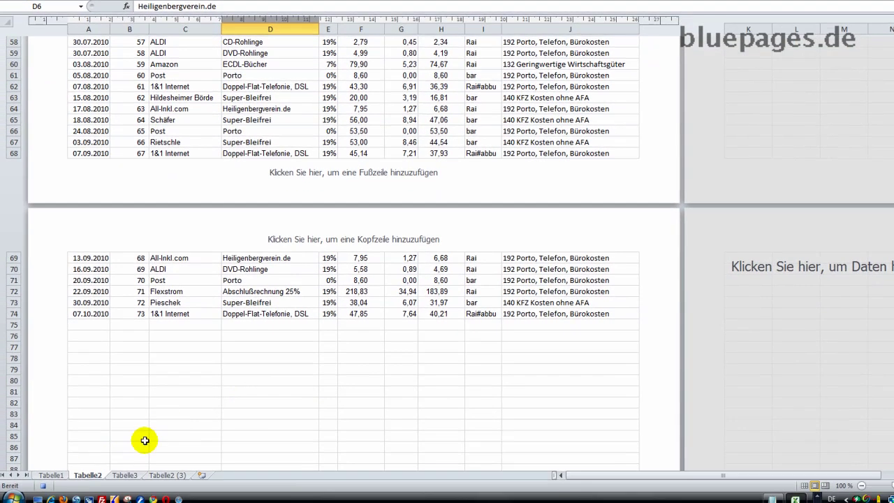
{"action": "left_click", "coordinate": [43, 487]}
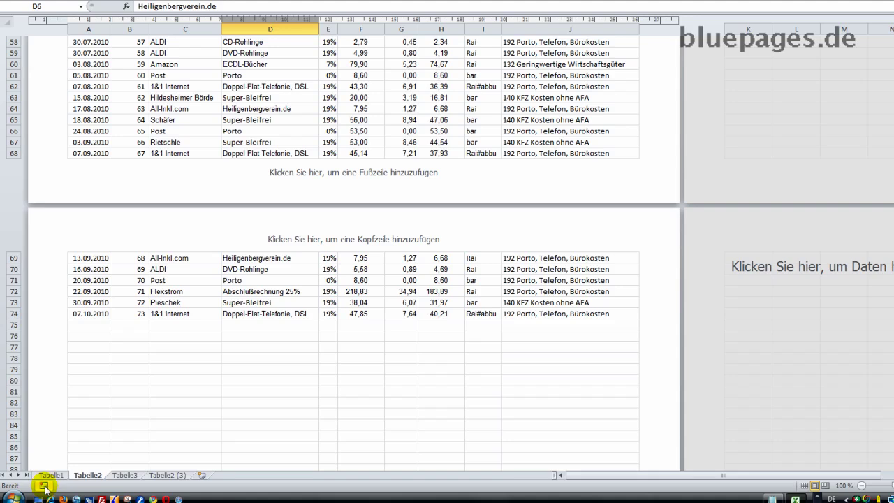
{"action": "left_click", "coordinate": [125, 476]}
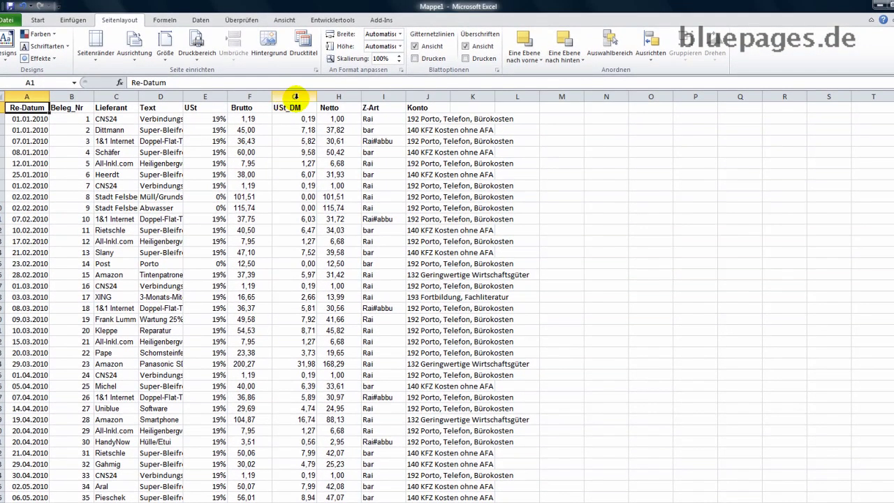
Step: Run Makro1 from the Ansicht > Makros list on Tabelle3
{"action": "left_click", "coordinate": [284, 21]}
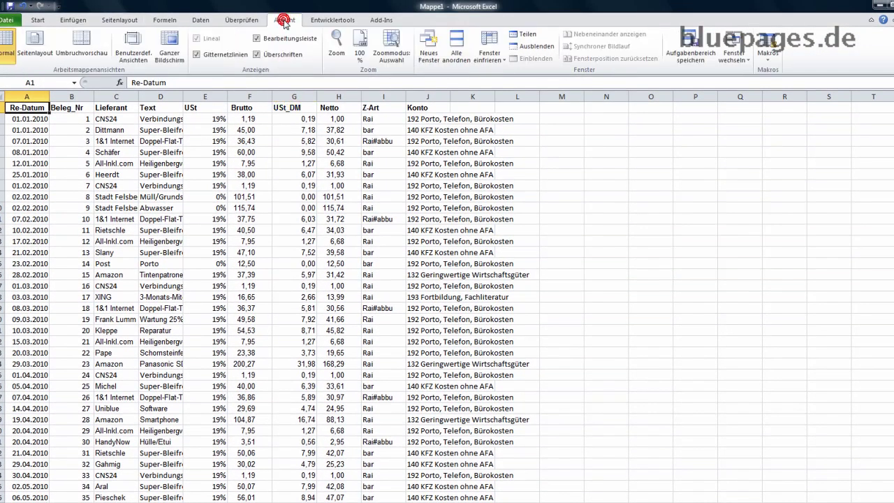
{"action": "left_click", "coordinate": [768, 60]}
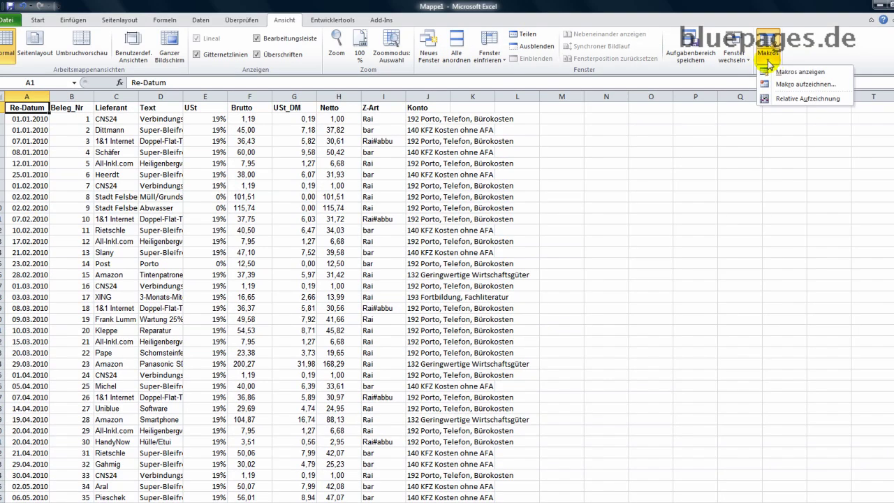
{"action": "left_click", "coordinate": [787, 85]}
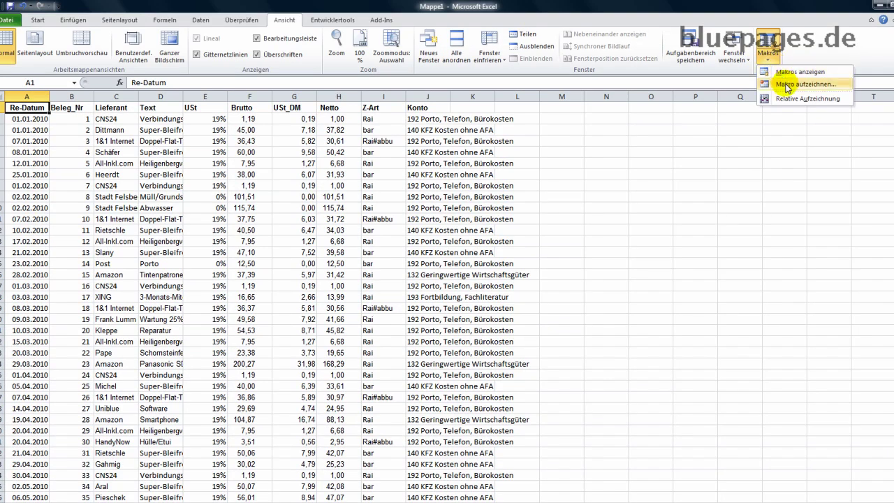
{"action": "left_click", "coordinate": [787, 72]}
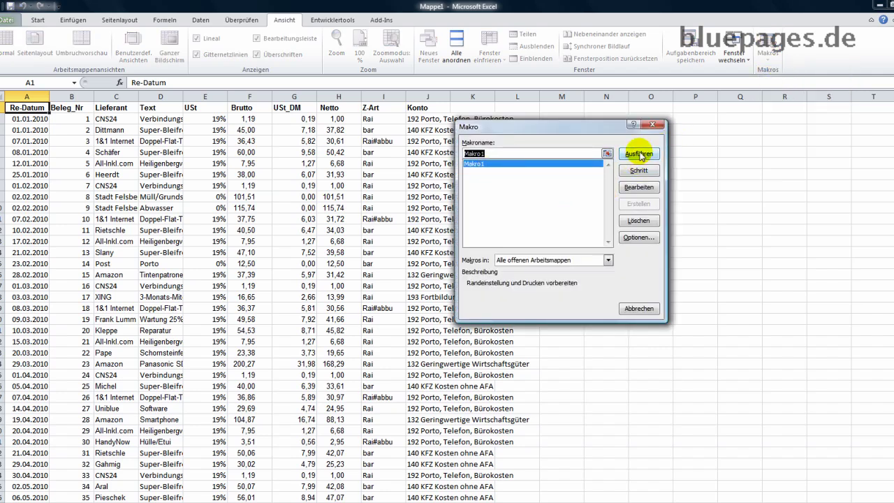
{"action": "left_click", "coordinate": [639, 154]}
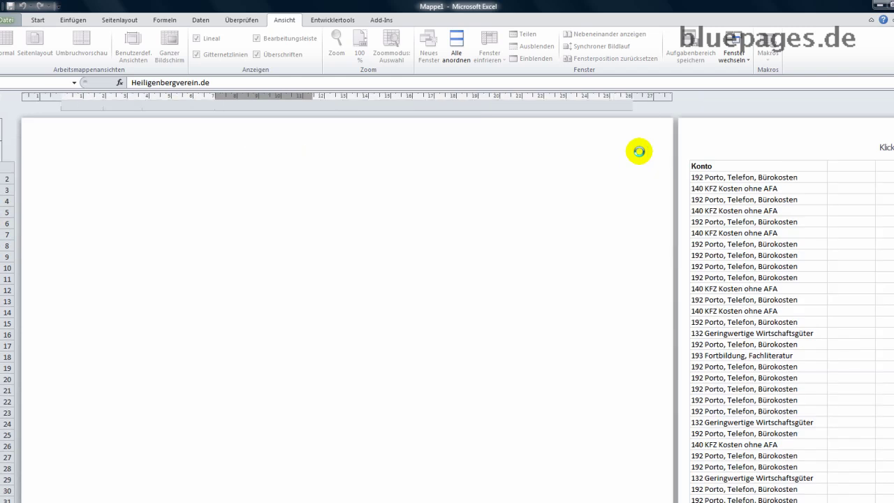